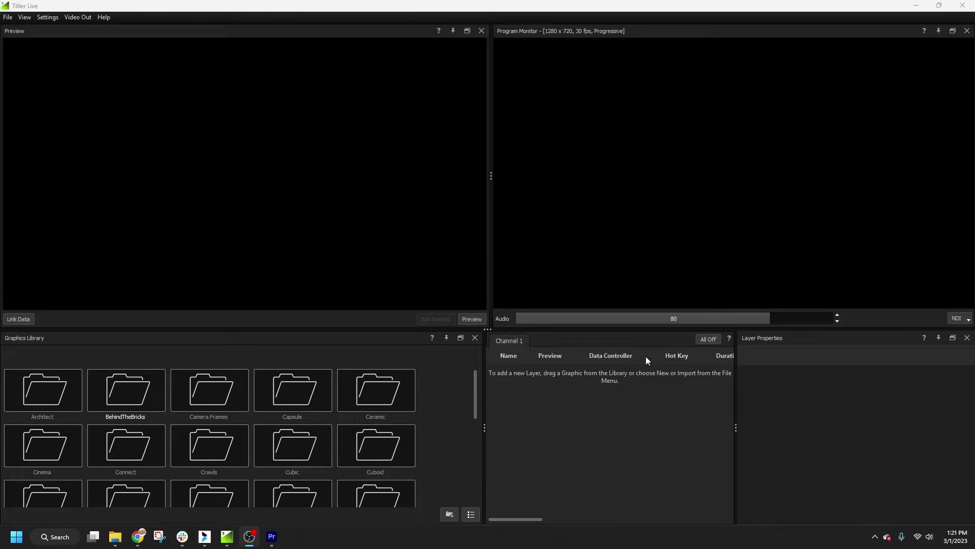
- Re-dock the Layer Properties panel so the Preview/Program Monitor split shifts left
left_click_drag(800, 336, 299, 182)
left_click_drag(366, 30, 948, 381)
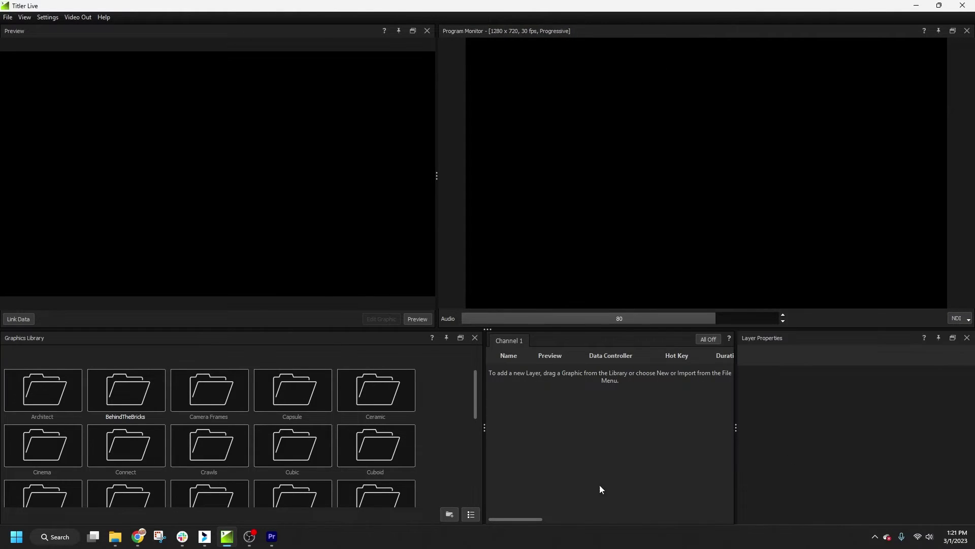
- Auto-hide the Graphics Library as a side tab and widen the Layer Properties panel
left_click(25, 17)
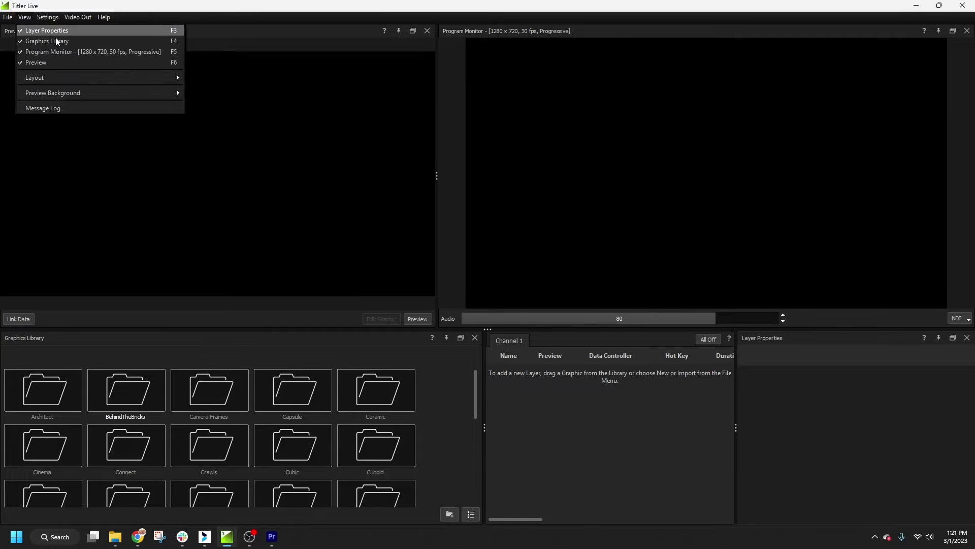
left_click(465, 439)
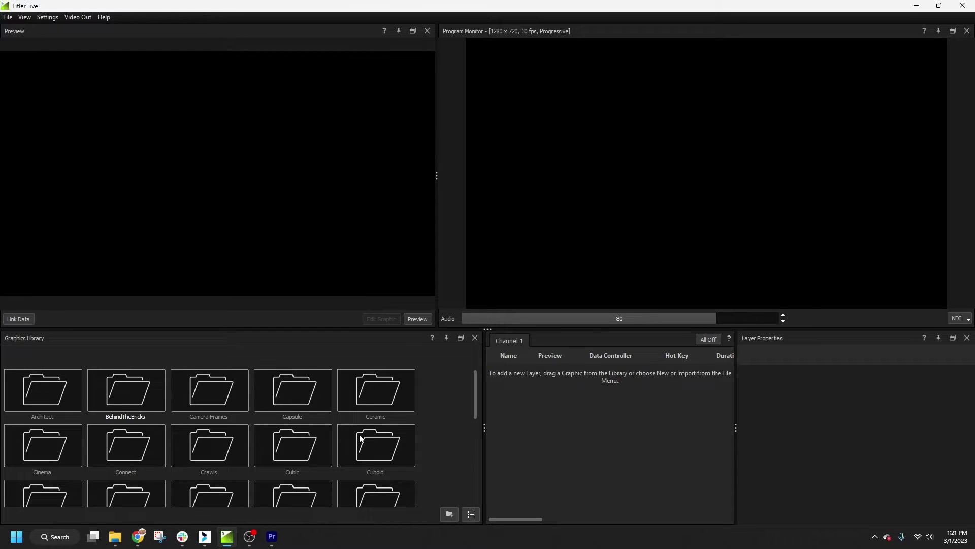
left_click(447, 338)
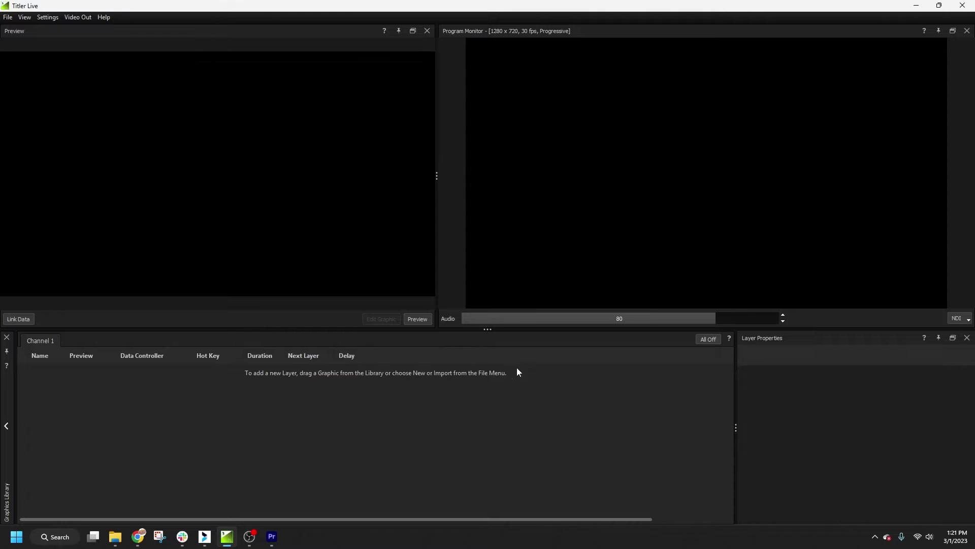
left_click_drag(735, 431, 491, 428)
- Slide the collapsed Graphics Library out and back, then widen the Channel 1 layer list
left_click(9, 420)
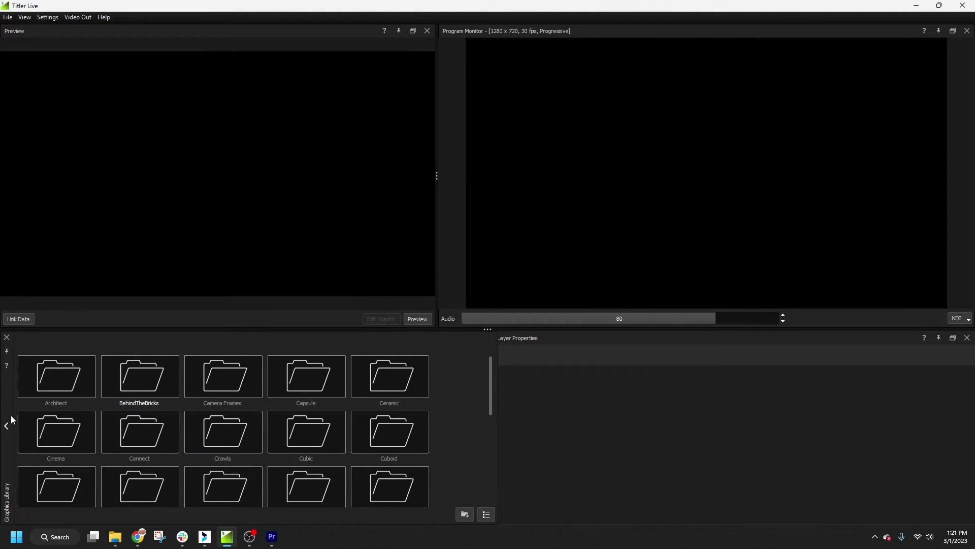
left_click(8, 425)
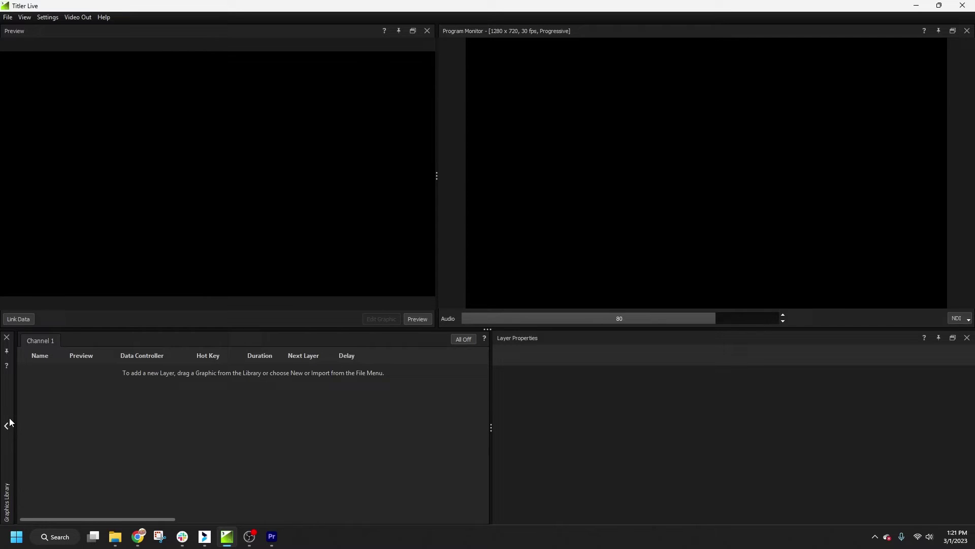
left_click_drag(492, 429, 608, 427)
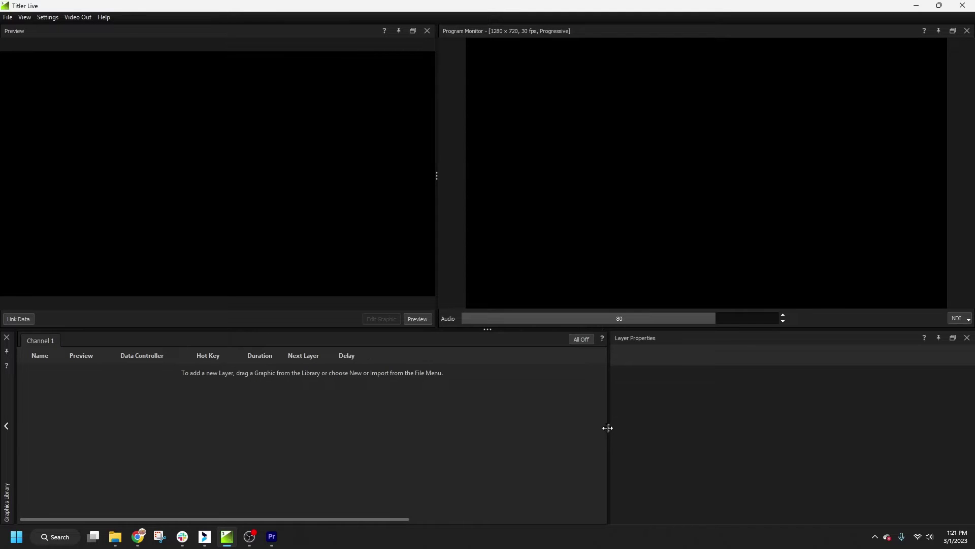
- Browse to House of Worship > Ambry and add Ambry Countdown as a Channel 1 layer
left_click(8, 426)
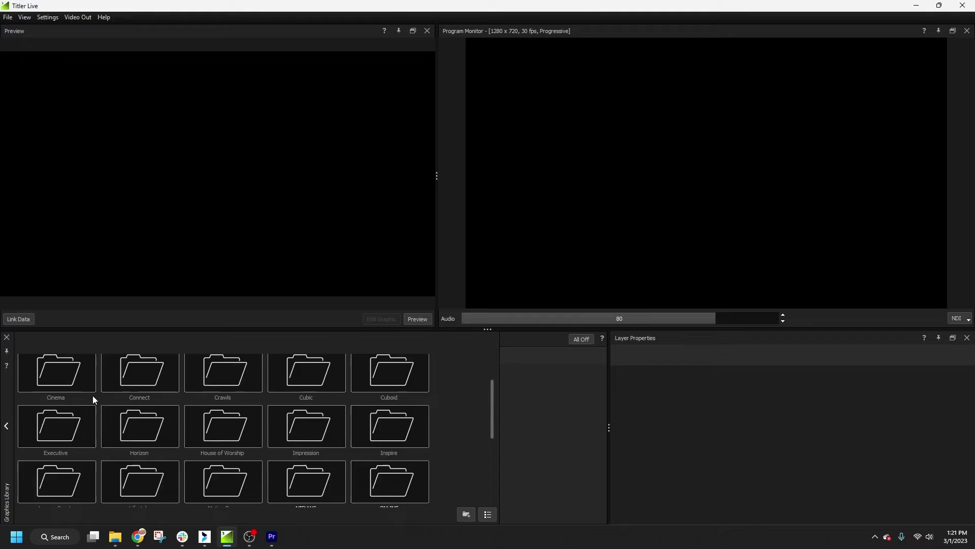
scroll(96, 397, "down", 2)
double_click(230, 409)
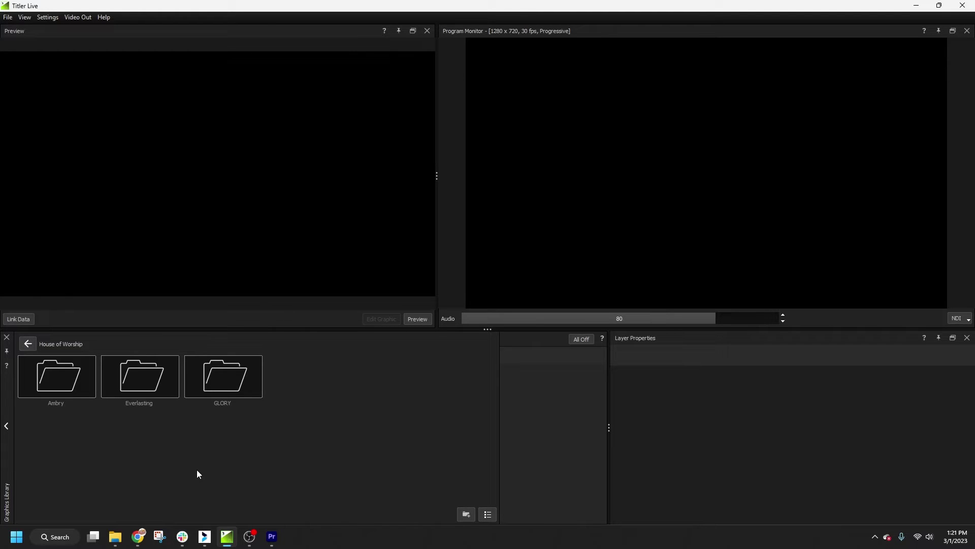
double_click(58, 385)
left_click_drag(49, 379, 536, 389)
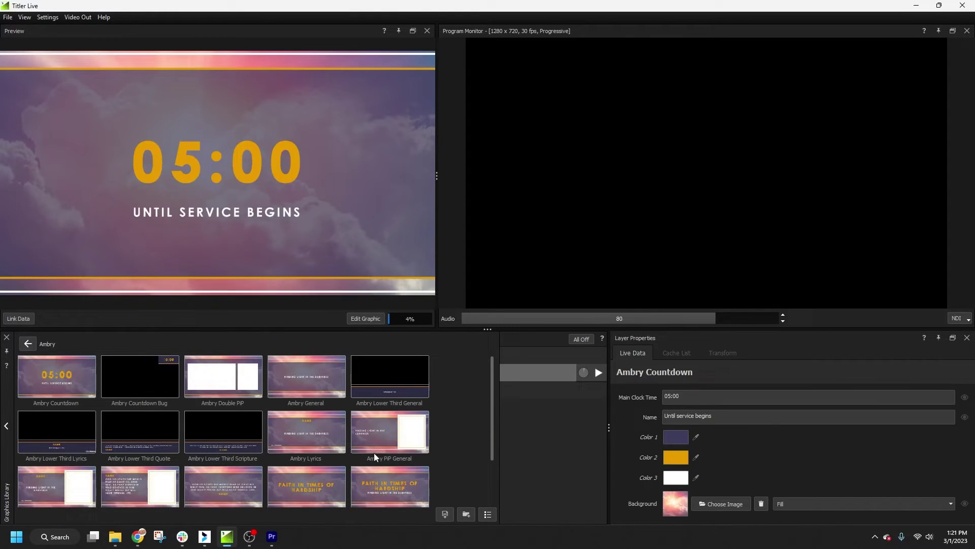
- Add Ambry Lower Third General and Ambry Lyrics as layers, then widen Layer Properties
left_click(376, 415)
scroll(367, 427, "down", 1)
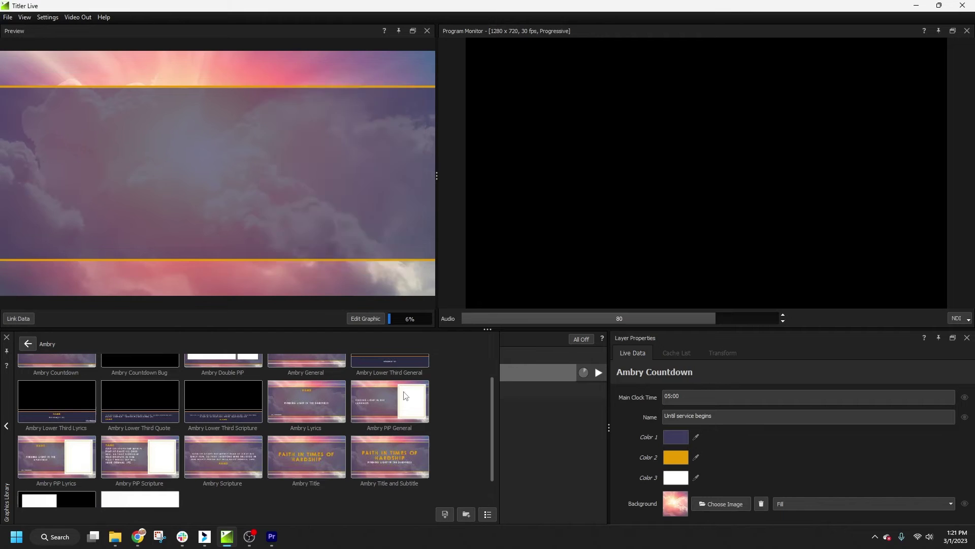
scroll(407, 402, "up", 1)
left_click(382, 391)
left_click_drag(382, 392, 525, 397)
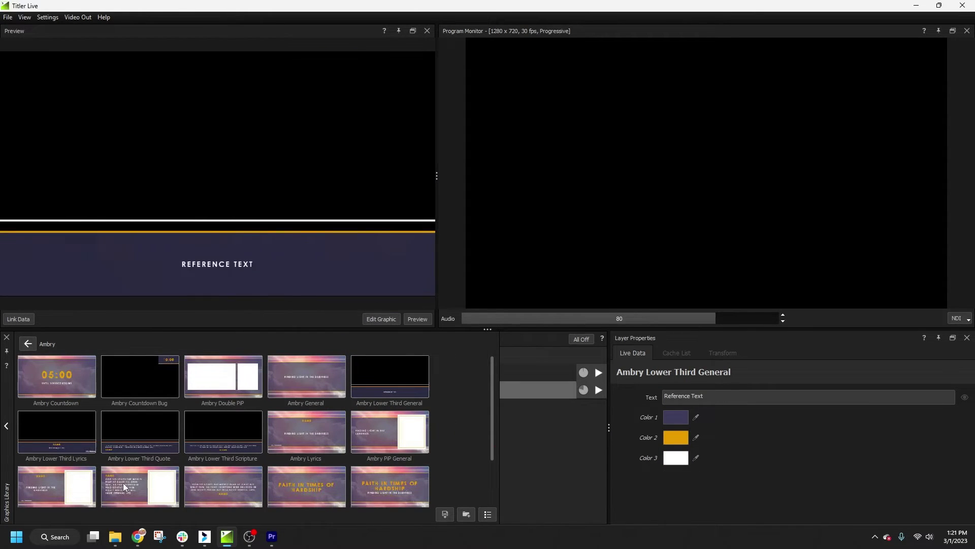
left_click_drag(307, 434, 530, 416)
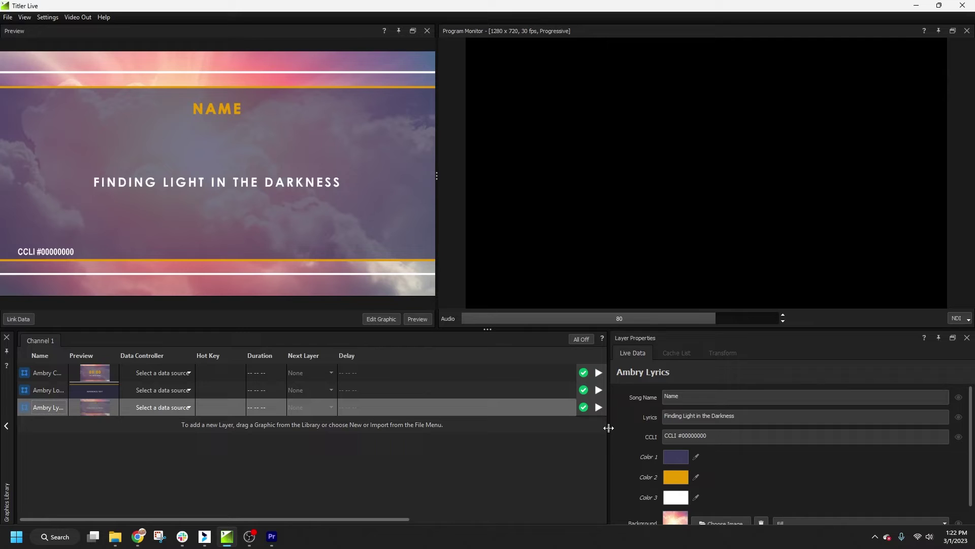
left_click_drag(609, 428, 488, 447)
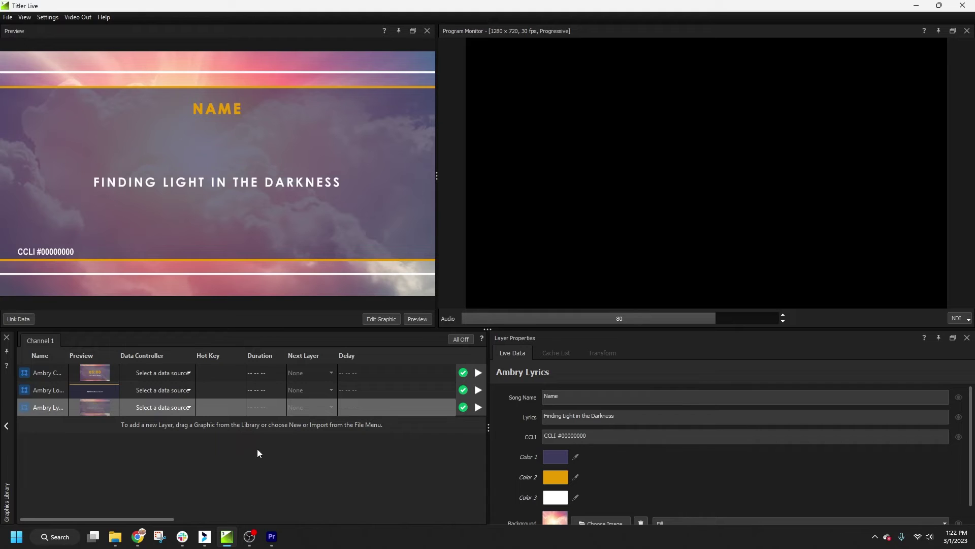
- Start a media file import from the layer menu, filter to Audio, then cancel it
right_click(242, 429)
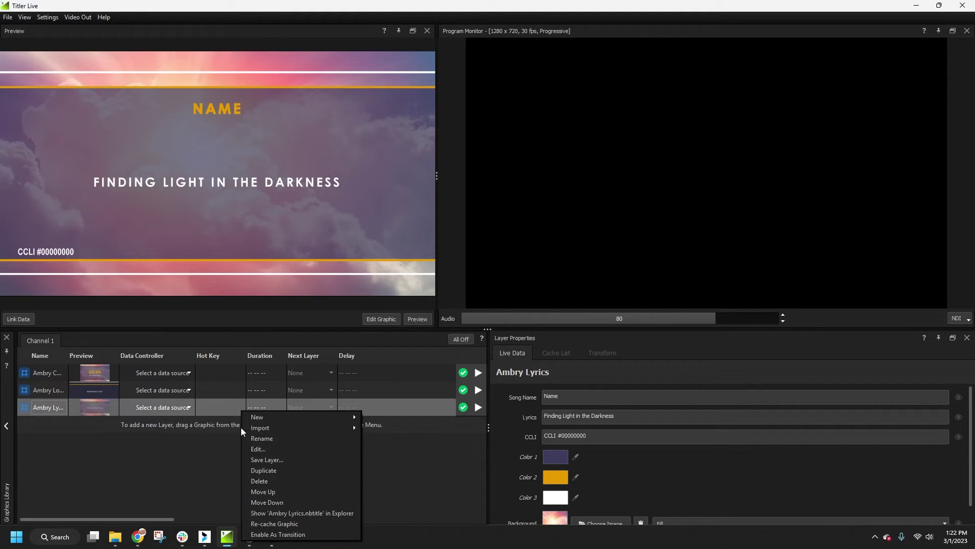
mouse_move(322, 430)
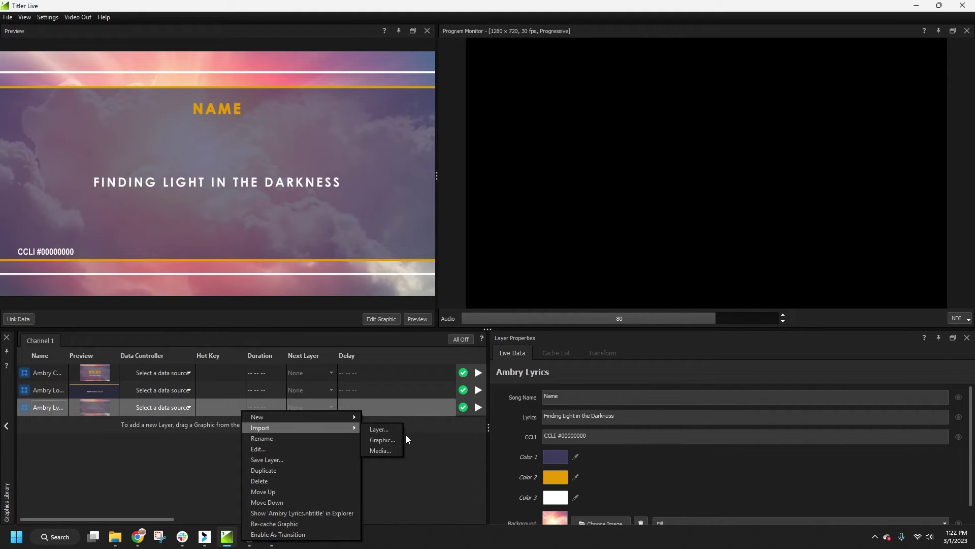
left_click(385, 450)
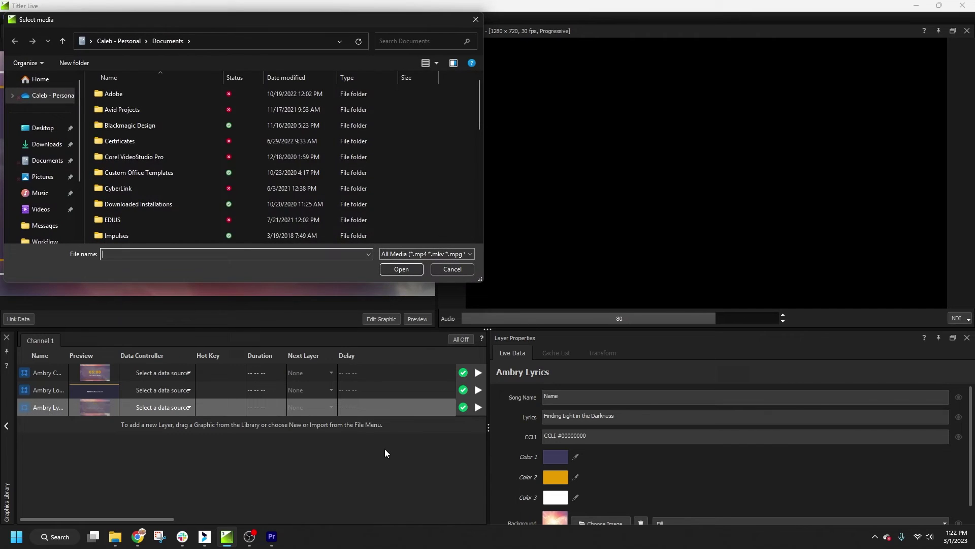
left_click(421, 253)
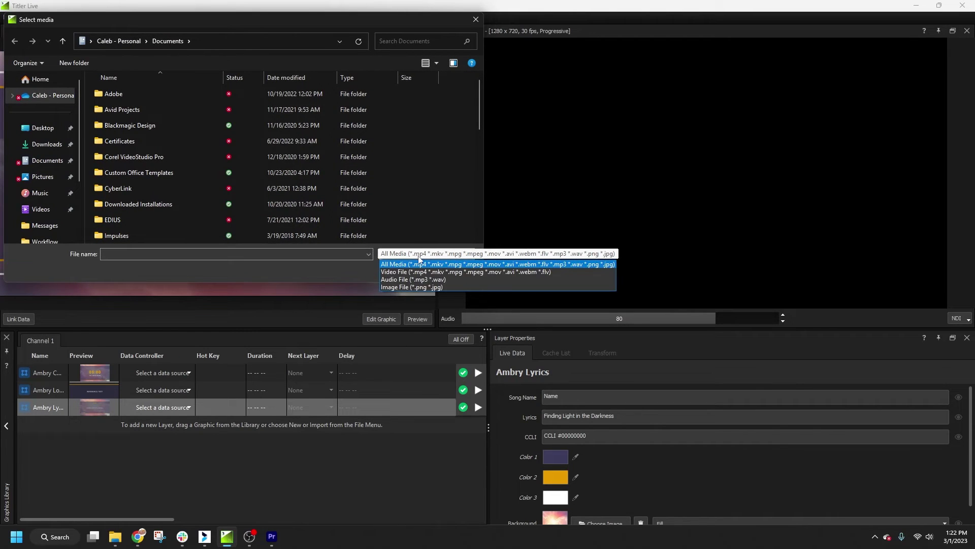
left_click(458, 279)
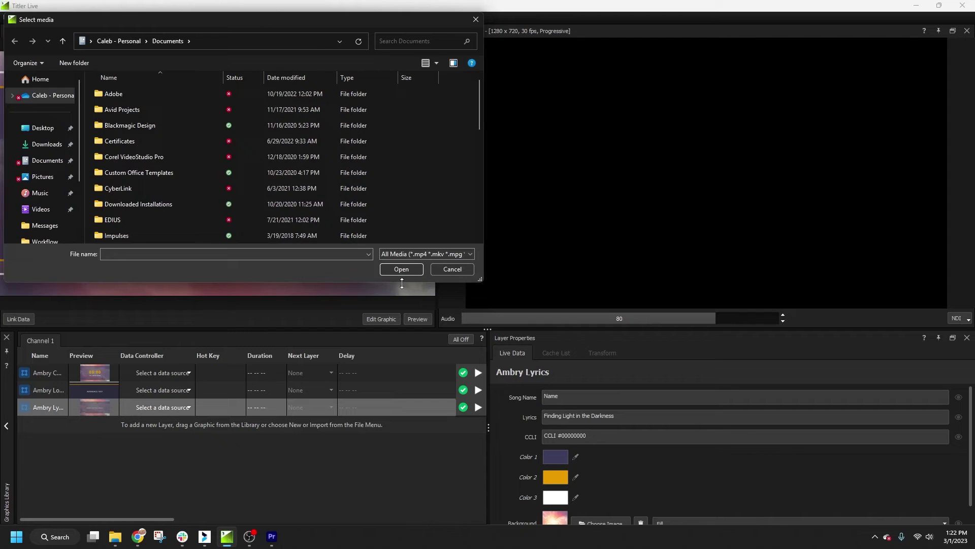
left_click(455, 270)
- Bring up the New > Live Video > Screen submenu from the empty layer area
right_click(319, 433)
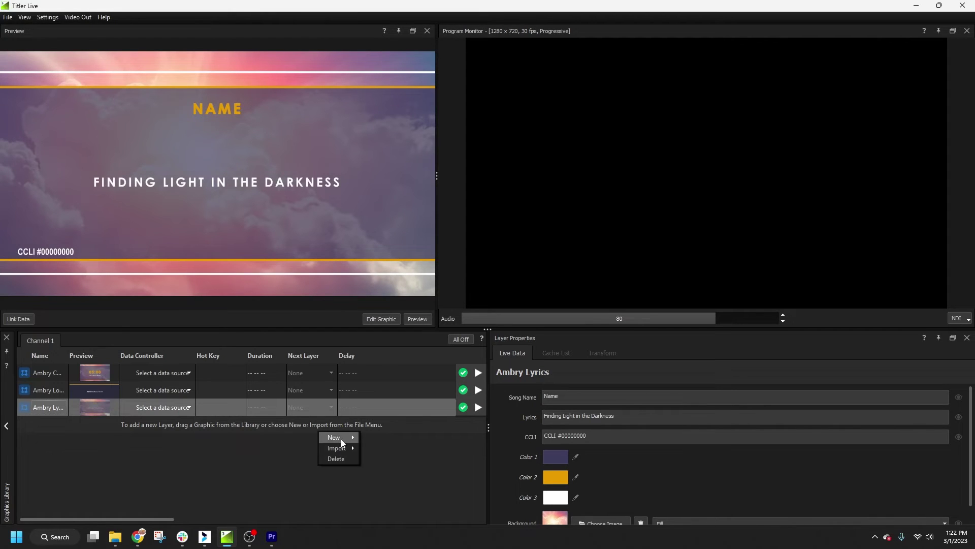
mouse_move(341, 438)
mouse_move(388, 451)
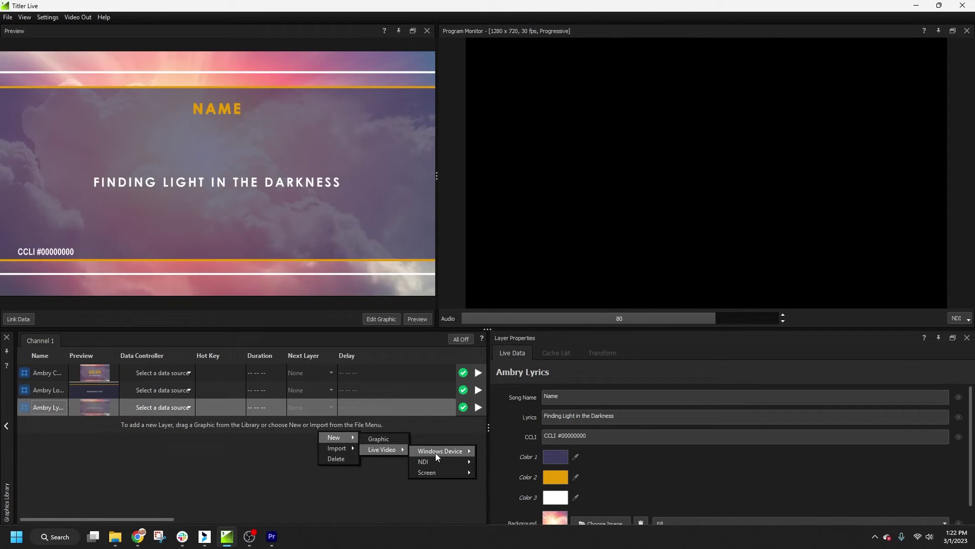
mouse_move(435, 452)
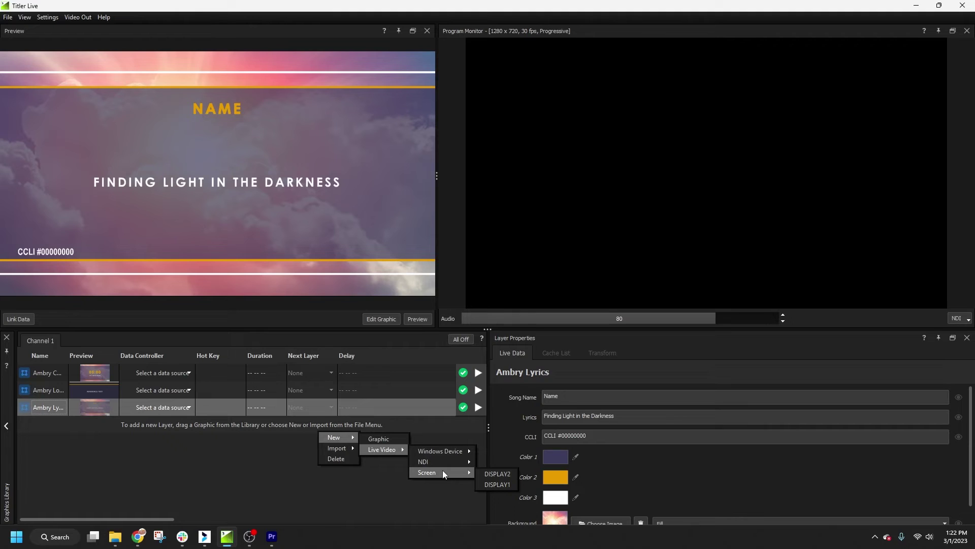
- Add a DISPLAY1 screen-capture layer, leaving the Program Monitor output on NDI
left_click(489, 484)
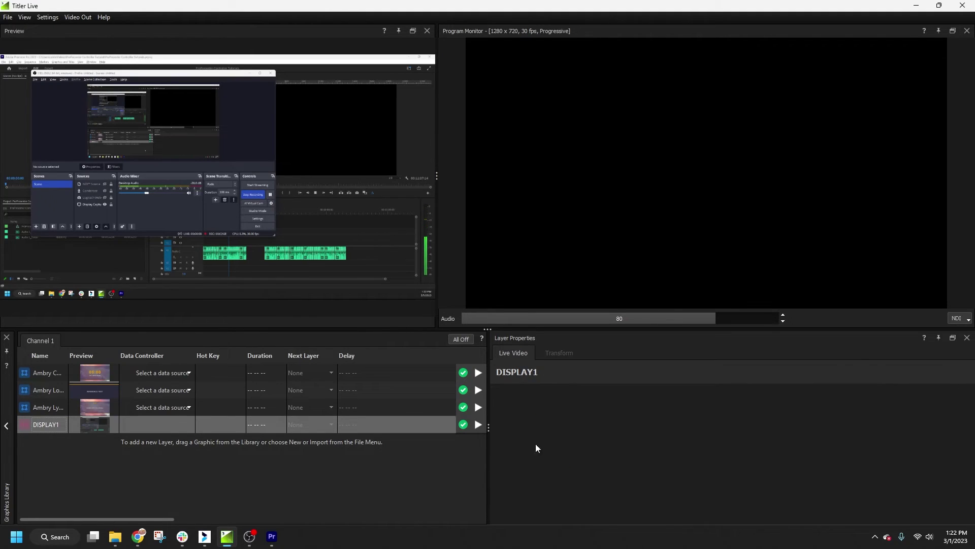
left_click(958, 320)
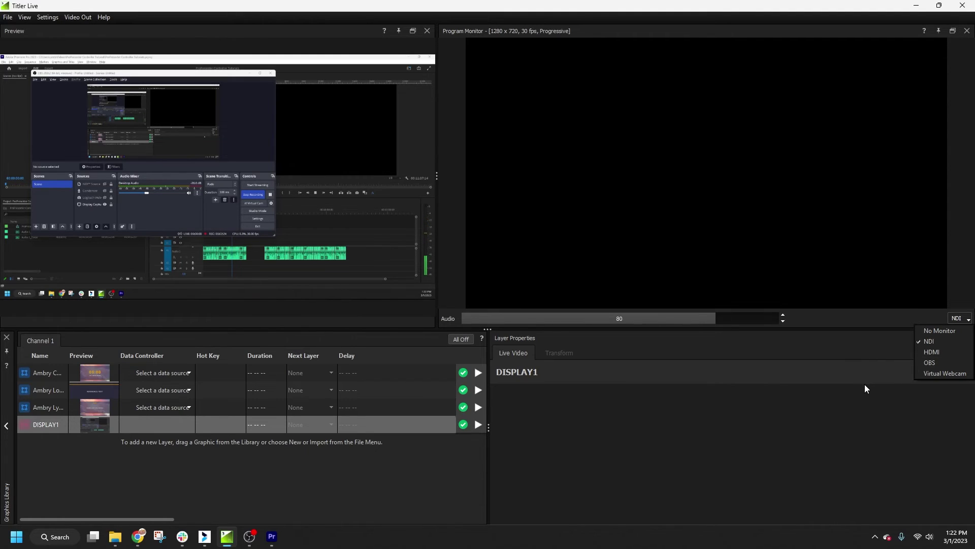
left_click(933, 341)
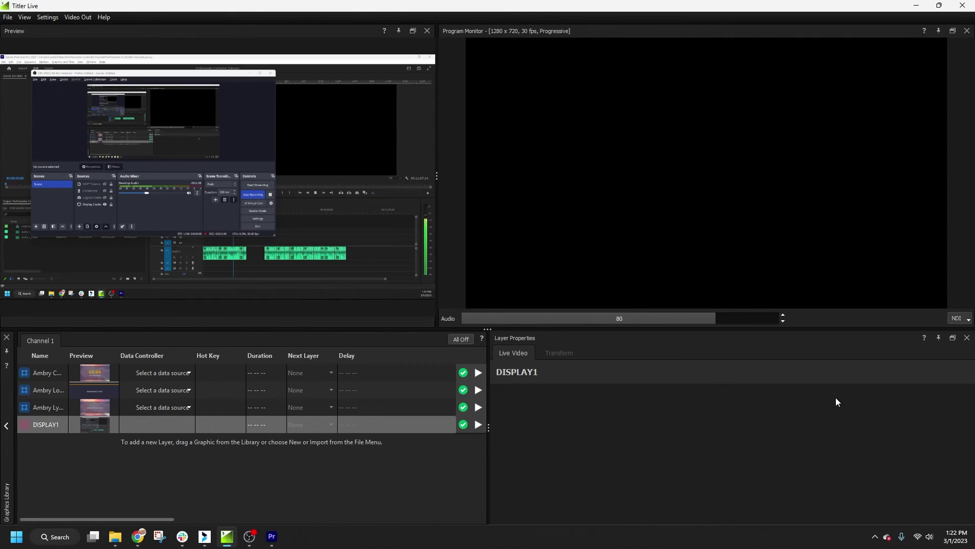
- Send the program output to HDMI, set its background blue then green, and move the window
left_click(960, 319)
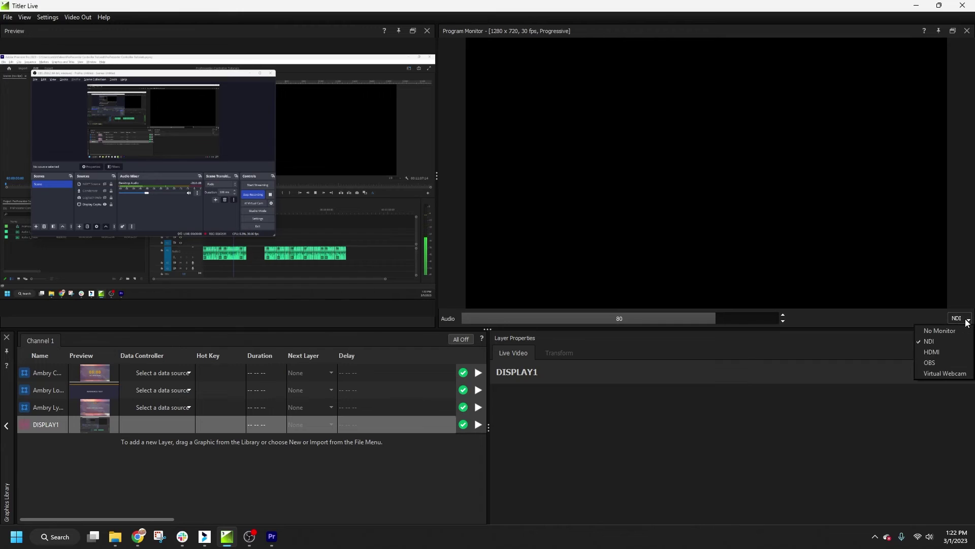
left_click(941, 352)
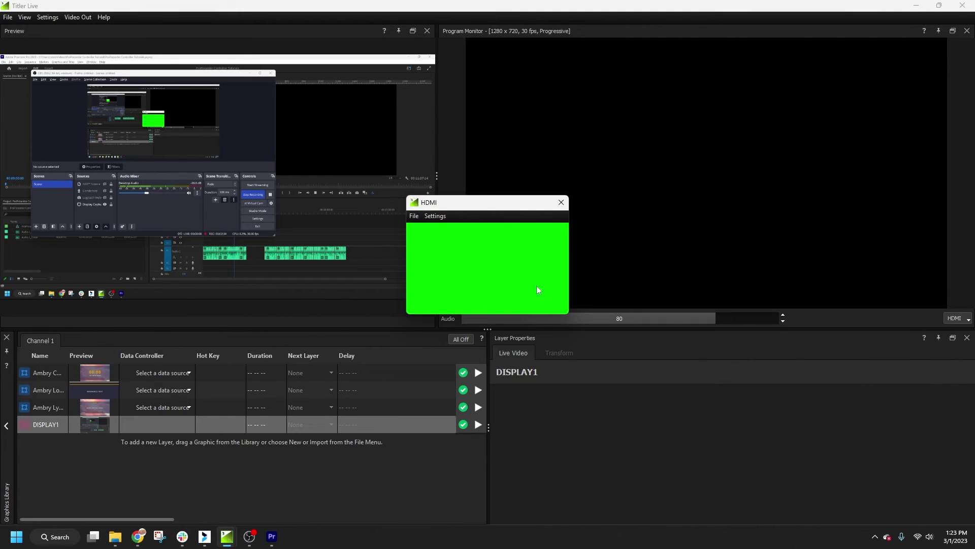
left_click(434, 216)
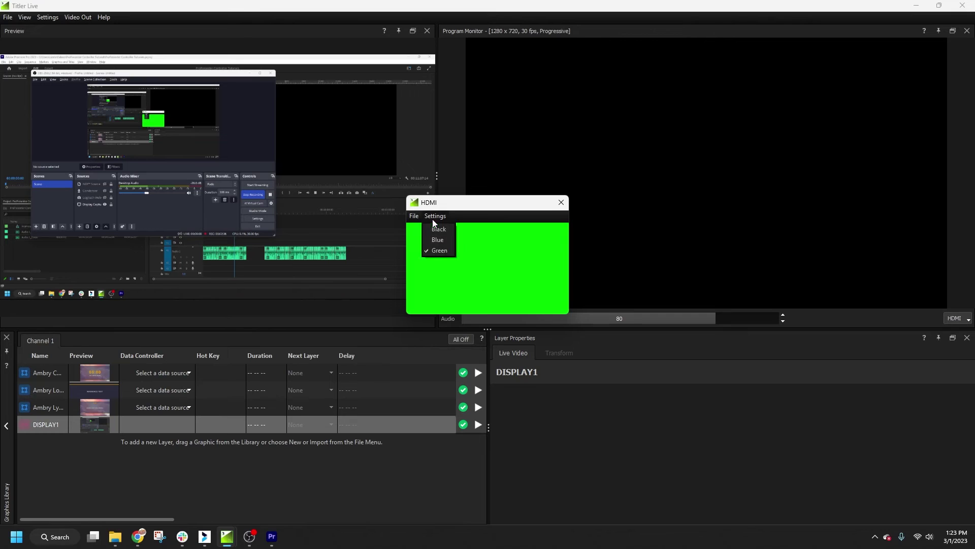
left_click(438, 240)
left_click(435, 217)
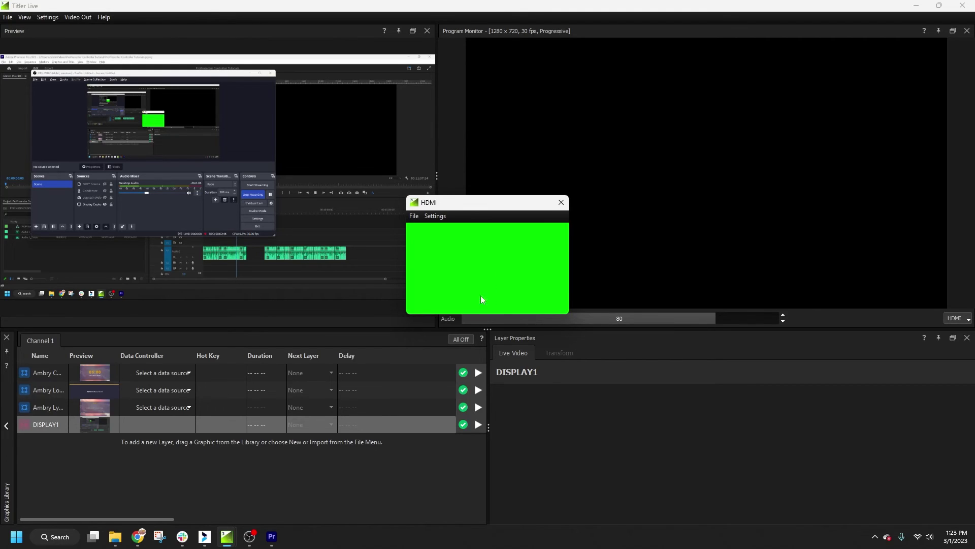
left_click_drag(446, 203, 974, 202)
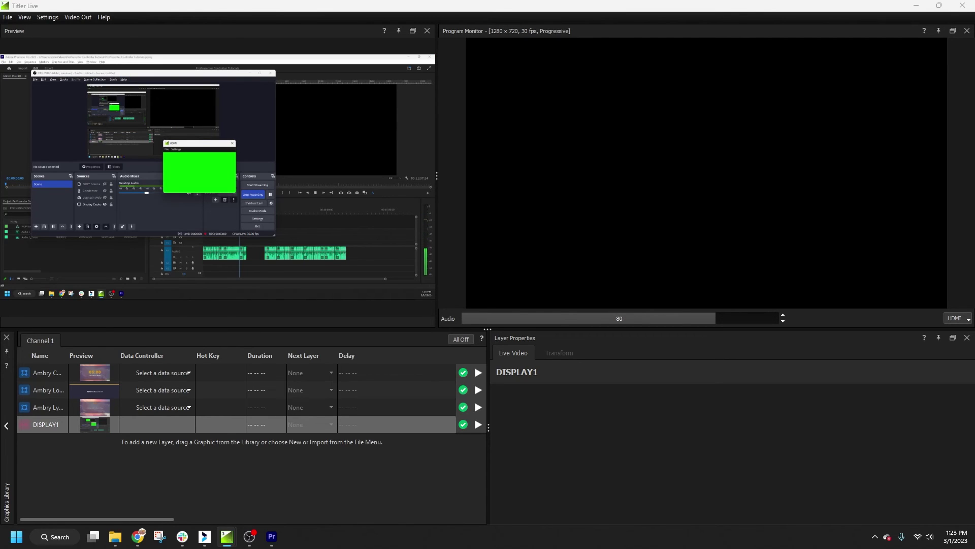
scroll(956, 318, "up", 1)
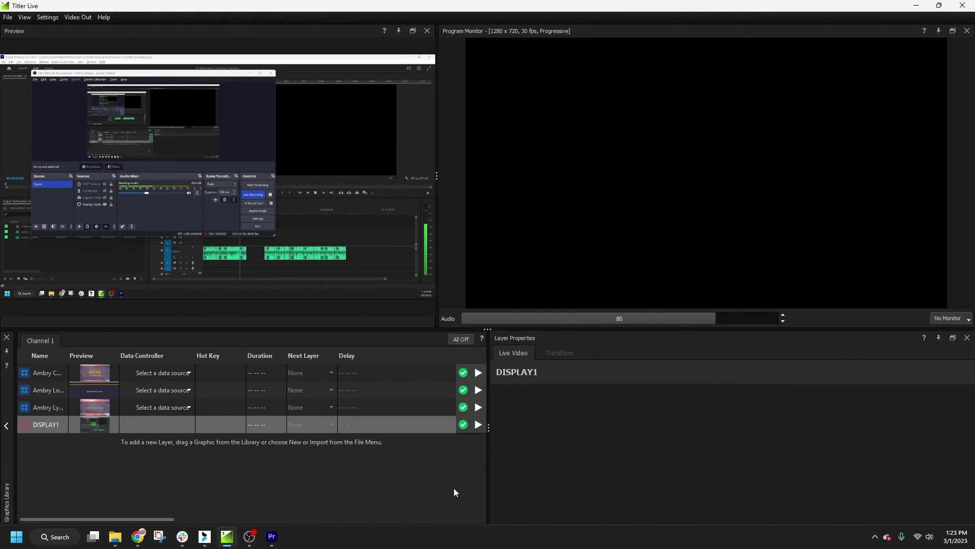
- Switch the output back to NDI, then play Ambry Lower Third General live and stop it
left_click(970, 318)
left_click(941, 339)
left_click(379, 389)
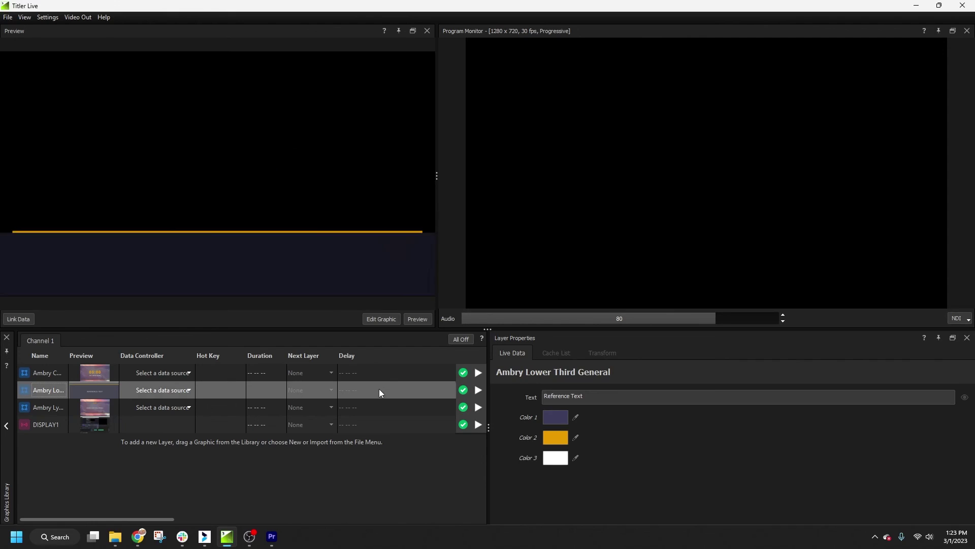
left_click(479, 390)
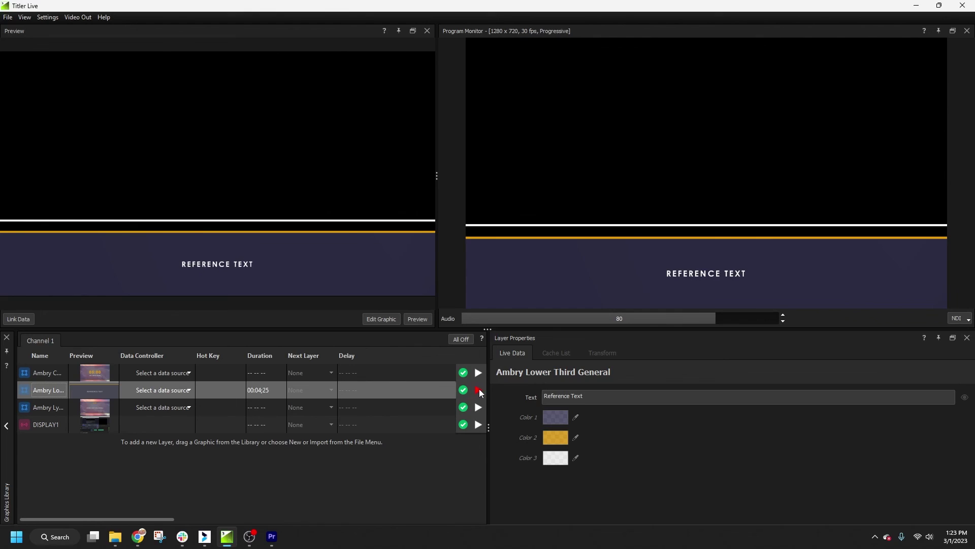
left_click(479, 390)
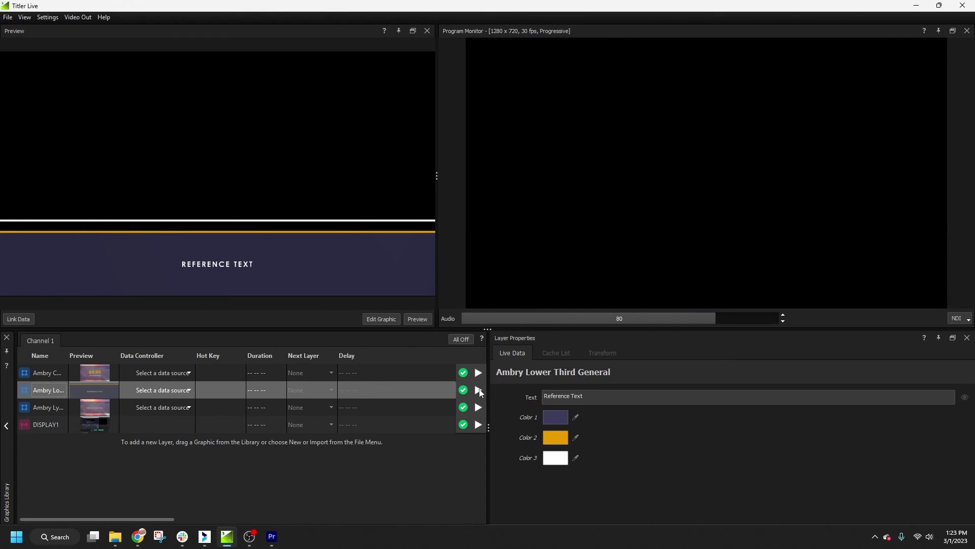